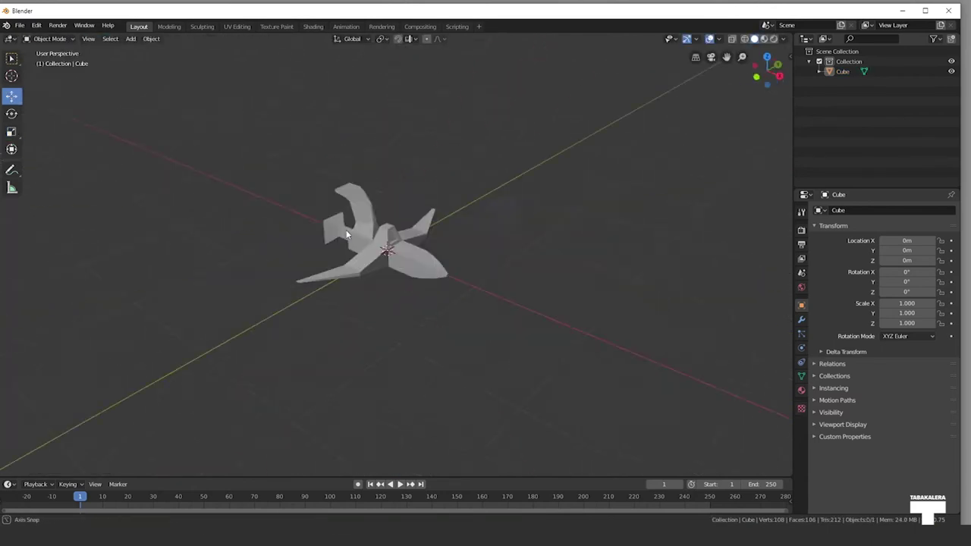
Orbit the airplane model to an angled view.
middle_drag(178, 172, 476, 294)
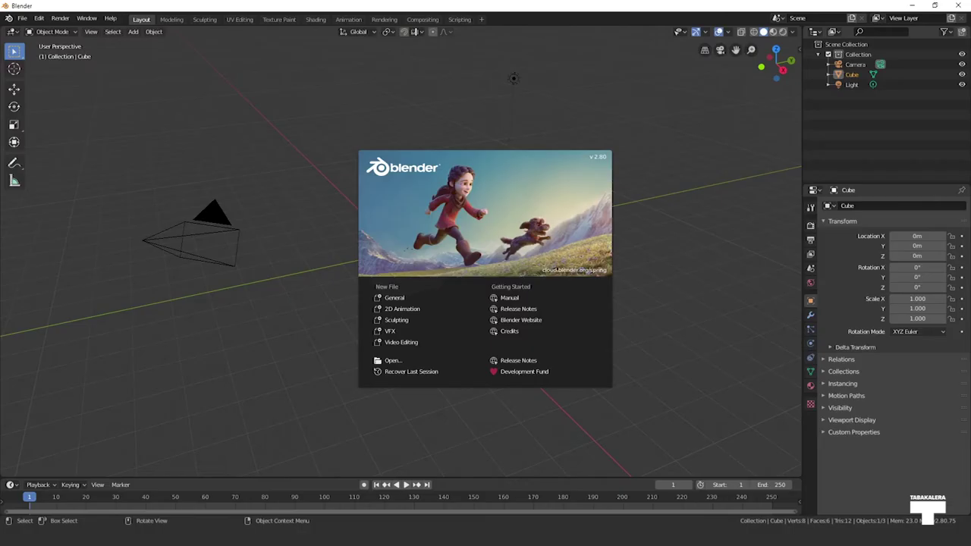
Dismiss the splash screen to reveal the default cube, camera and light.
click(672, 302)
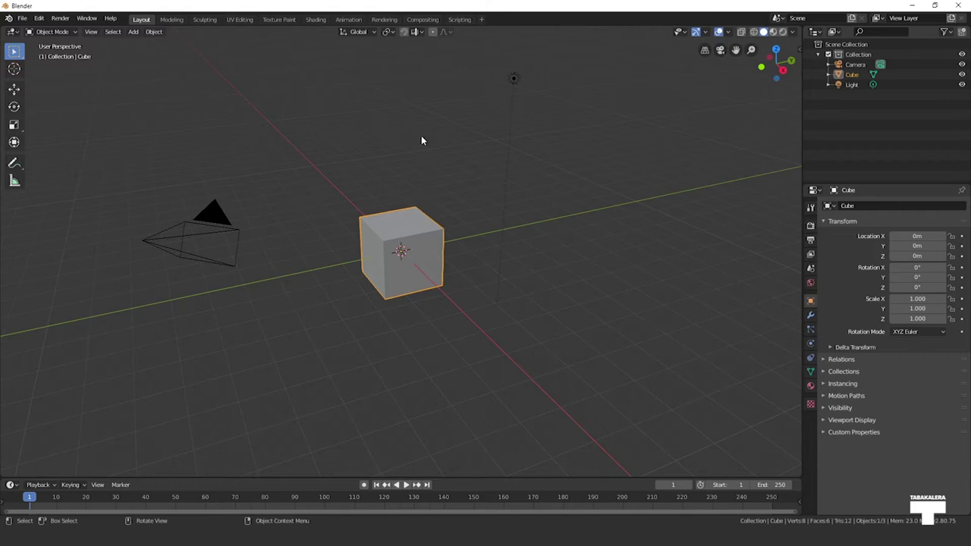
mouse_move(421, 141)
middle_down()
mouse_move(329, 147)
mouse_move(464, 138)
mouse_move(456, 303)
mouse_move(449, 185)
mouse_move(418, 137)
mouse_move(155, 132)
mouse_move(730, 133)
middle_up()
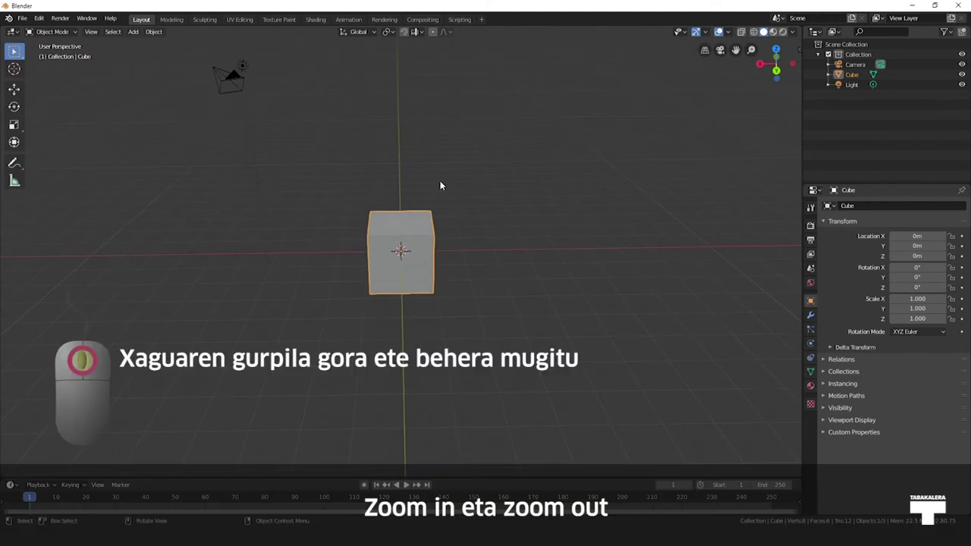
scroll(443, 185, down, 5)
scroll(445, 187, up, 5)
scroll(444, 187, down, 5)
scroll(445, 188, up, 5)
scroll(445, 184, down, 5)
scroll(445, 186, down, 1)
scroll(445, 189, up, 5)
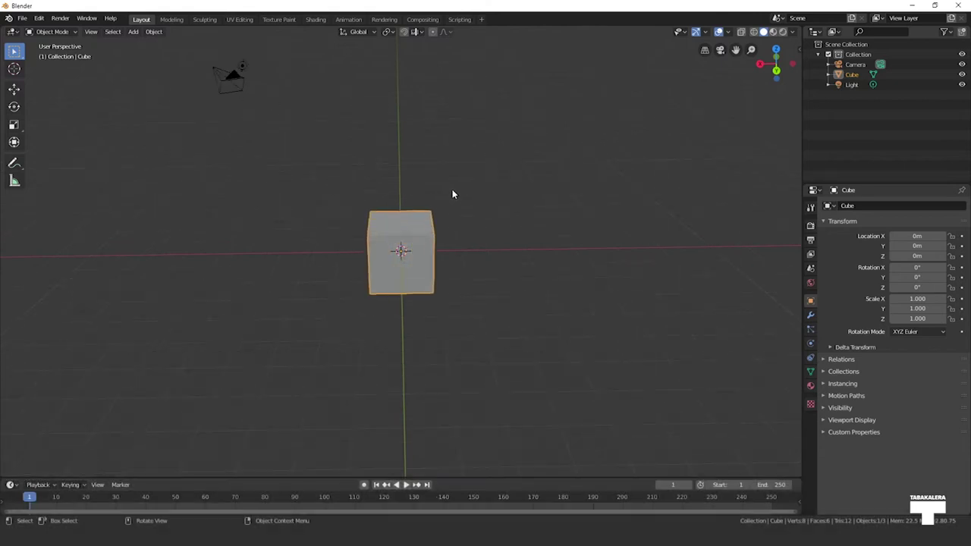
mouse_move(452, 189)
middle_down()
mouse_move(374, 194)
mouse_move(492, 191)
mouse_move(258, 205)
mouse_move(482, 188)
mouse_move(303, 182)
mouse_move(513, 180)
middle_up()
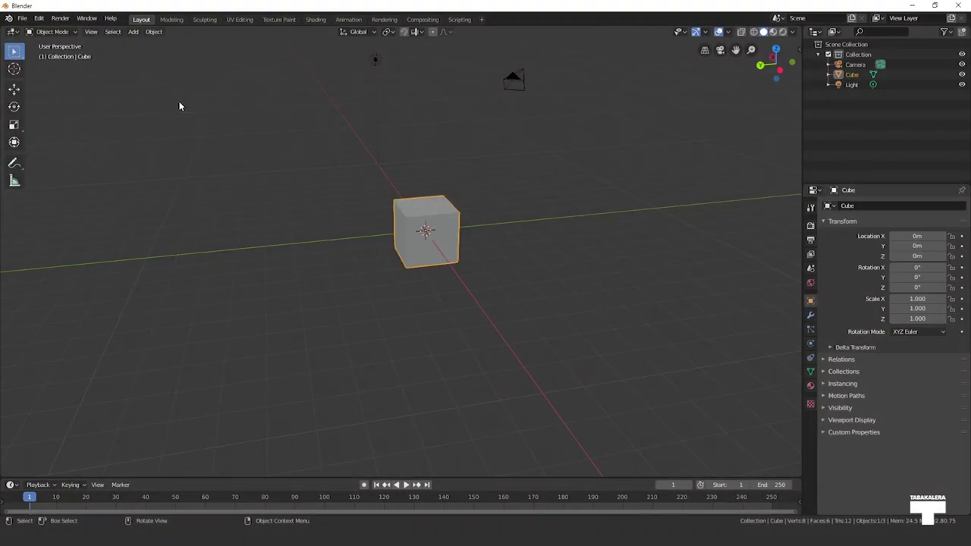
Move the cube along X and then freely, leaving it near (0.084, -0.075, -0.024) m.
click(15, 92)
mouse_move(263, 182)
middle_down()
mouse_move(317, 194)
mouse_move(326, 207)
middle_up()
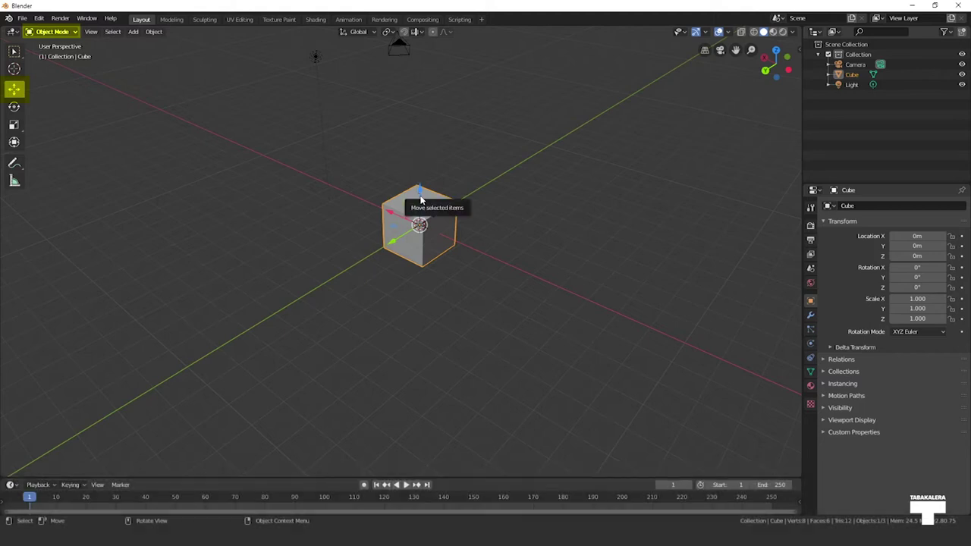
mouse_move(391, 210)
mouse_down()
mouse_move(338, 182)
mouse_move(400, 209)
mouse_move(391, 201)
mouse_move(397, 207)
mouse_move(351, 255)
mouse_move(421, 209)
mouse_move(375, 223)
mouse_move(396, 223)
mouse_move(410, 242)
mouse_move(415, 188)
mouse_move(454, 277)
mouse_move(424, 159)
mouse_move(435, 346)
mouse_move(405, 245)
mouse_move(546, 354)
mouse_move(258, 129)
mouse_move(228, 152)
mouse_up()
mouse_move(228, 152)
middle_down()
mouse_move(212, 246)
mouse_move(309, 217)
mouse_move(476, 247)
middle_up()
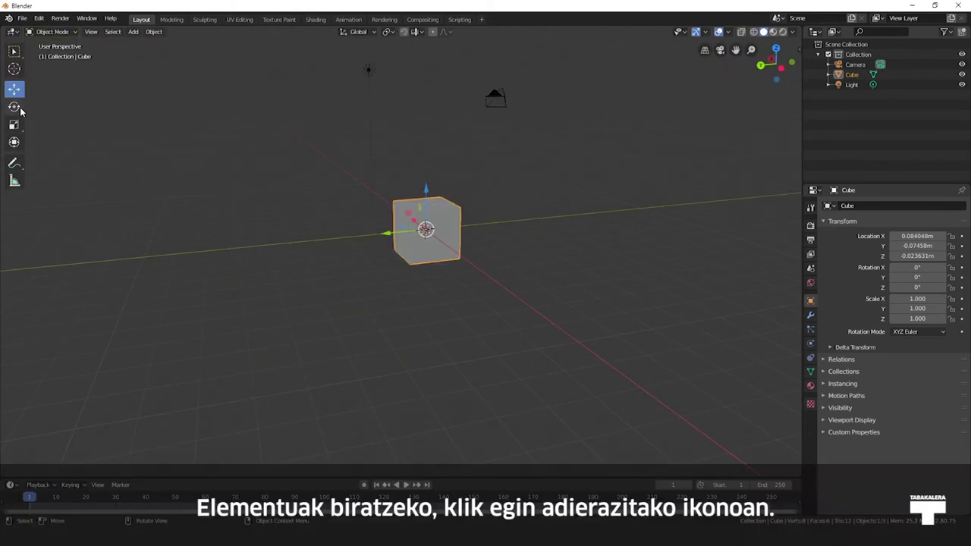
Rotate the cube around X and Z, then tumble it freely with the trackball.
click(20, 110)
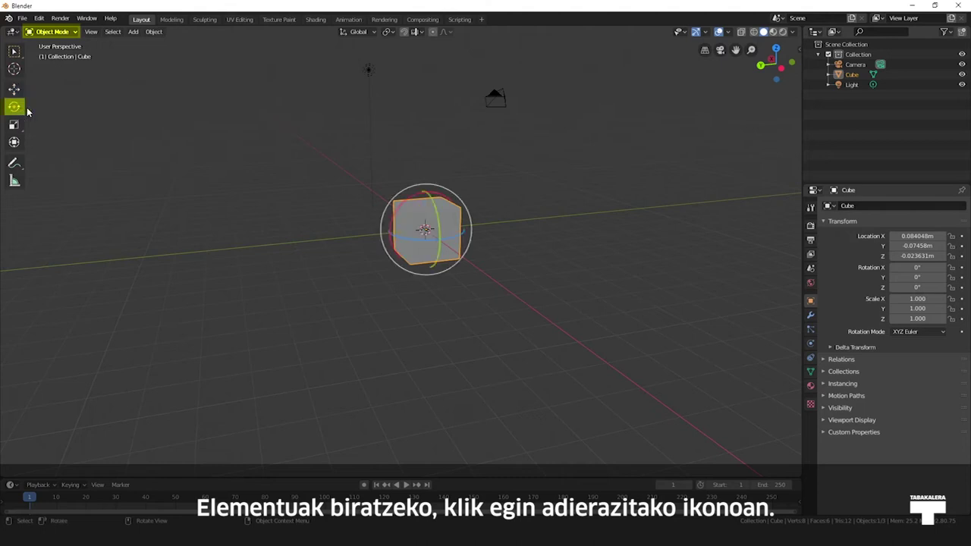
mouse_move(420, 196)
mouse_down()
mouse_move(406, 191)
mouse_move(435, 196)
mouse_move(433, 205)
mouse_up()
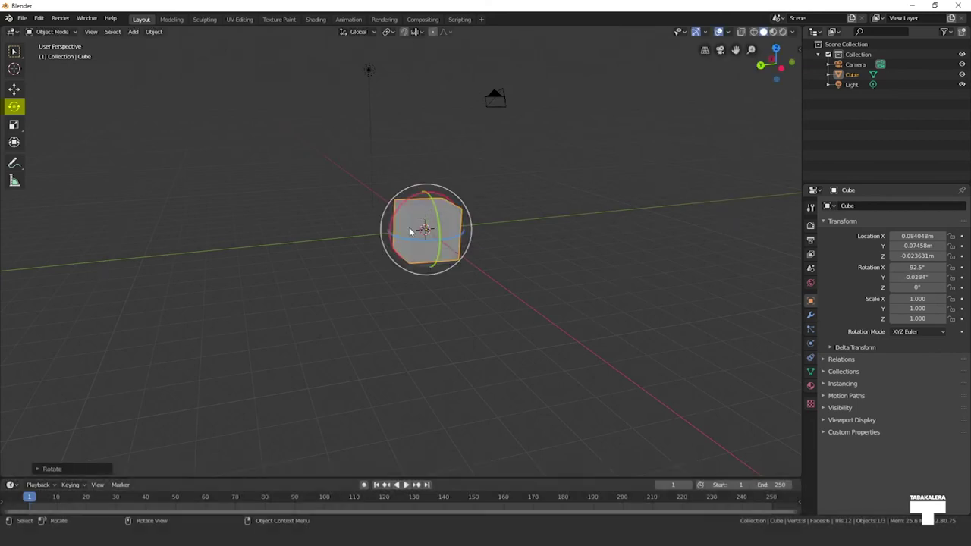
drag(410, 239, 410, 224)
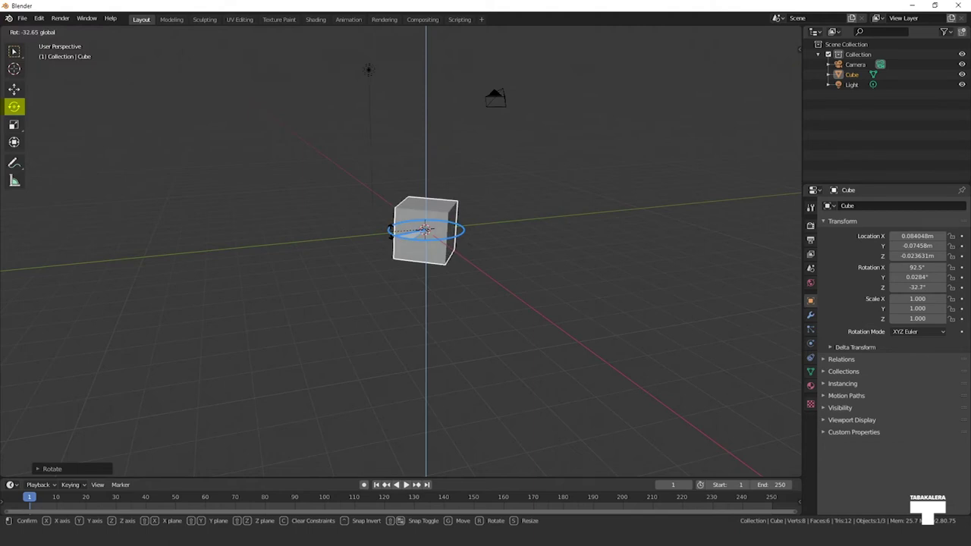
middle_drag(480, 195, 526, 202)
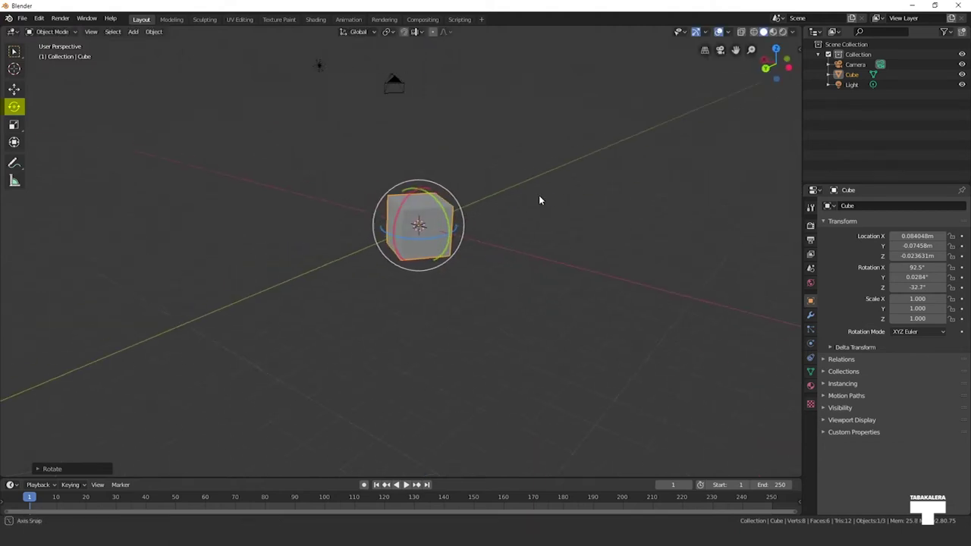
mouse_move(418, 226)
mouse_down()
mouse_move(431, 241)
mouse_move(398, 212)
mouse_up()
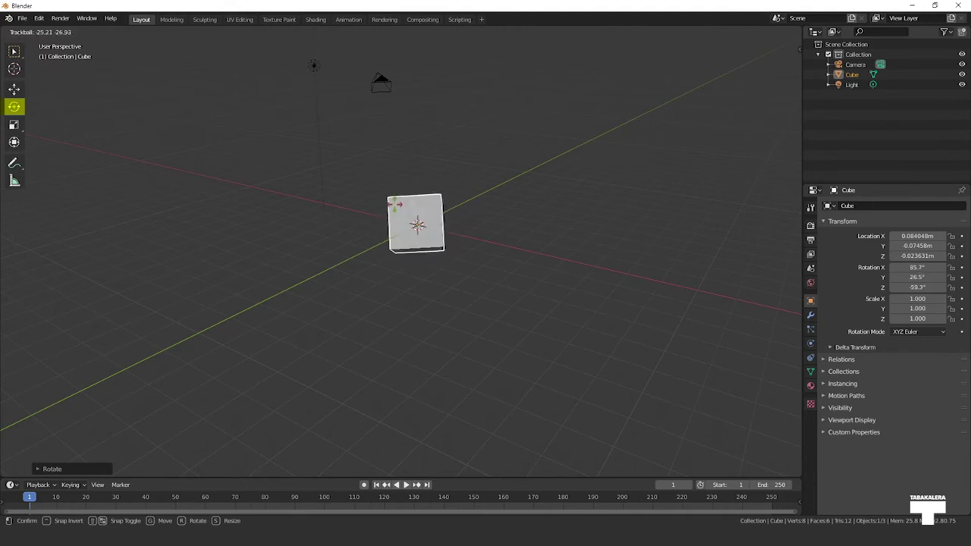
click(397, 211)
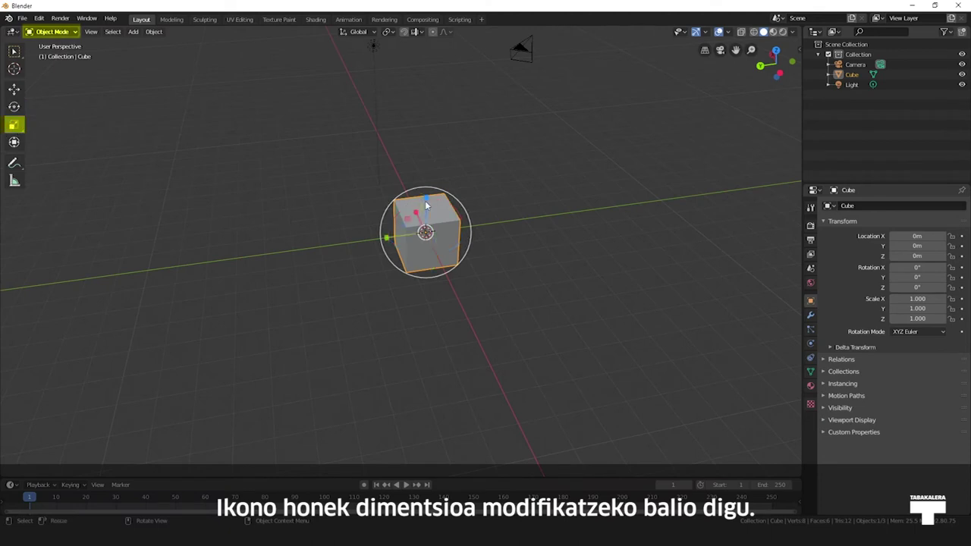
Stretch the cube along Z and X, then reset its scale with Alt+S.
mouse_move(426, 201)
mouse_down()
mouse_move(436, 156)
mouse_move(442, 223)
mouse_move(375, 237)
mouse_move(387, 236)
mouse_move(391, 274)
mouse_up()
mouse_move(392, 274)
middle_down()
mouse_move(455, 299)
mouse_move(482, 294)
mouse_move(471, 281)
mouse_move(487, 218)
middle_up()
key(alt+s)
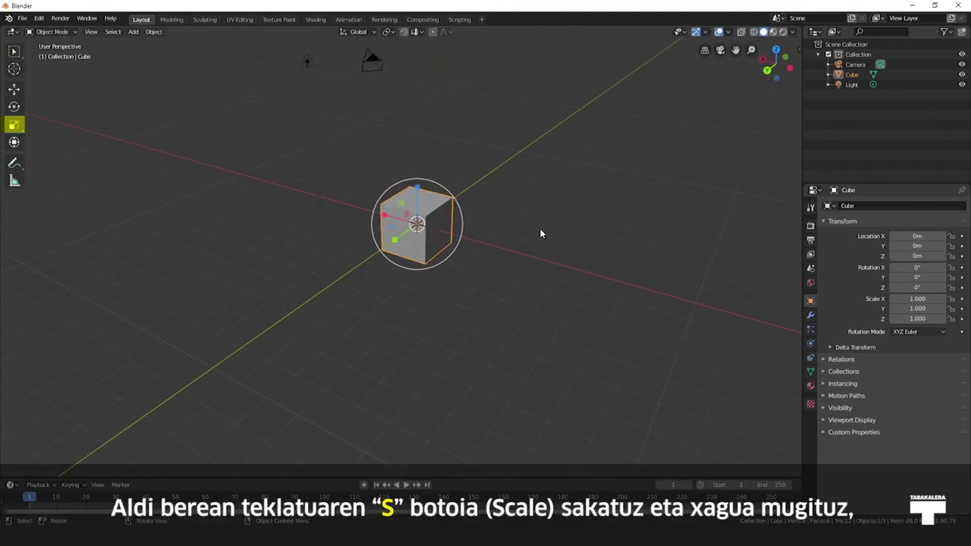
Scale the cube uniformly to about 2.749 and reselect it.
key(s)
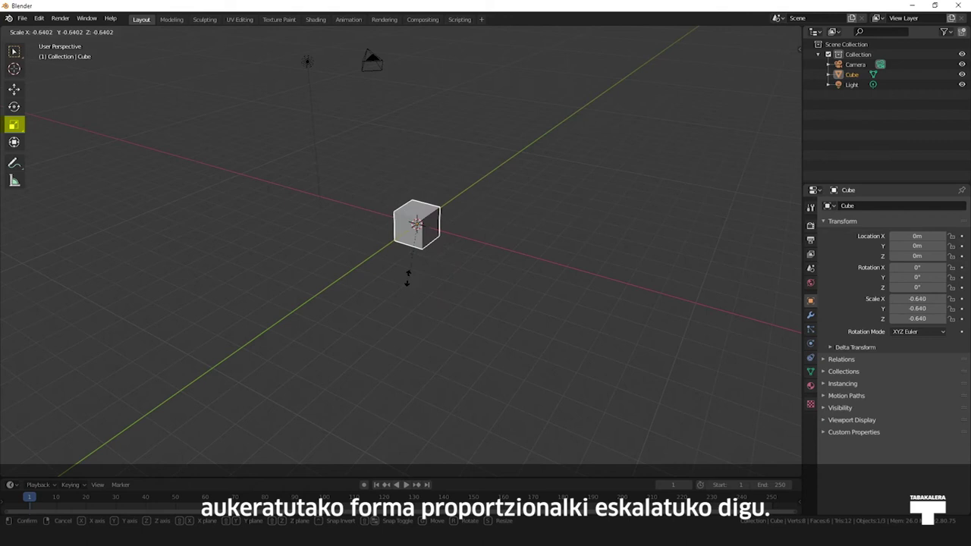
click(621, 99)
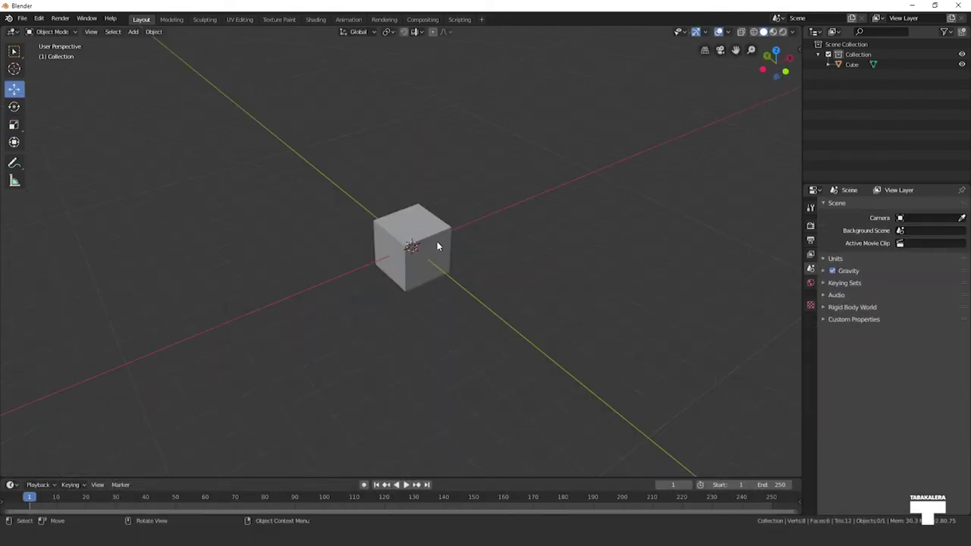
click(437, 245)
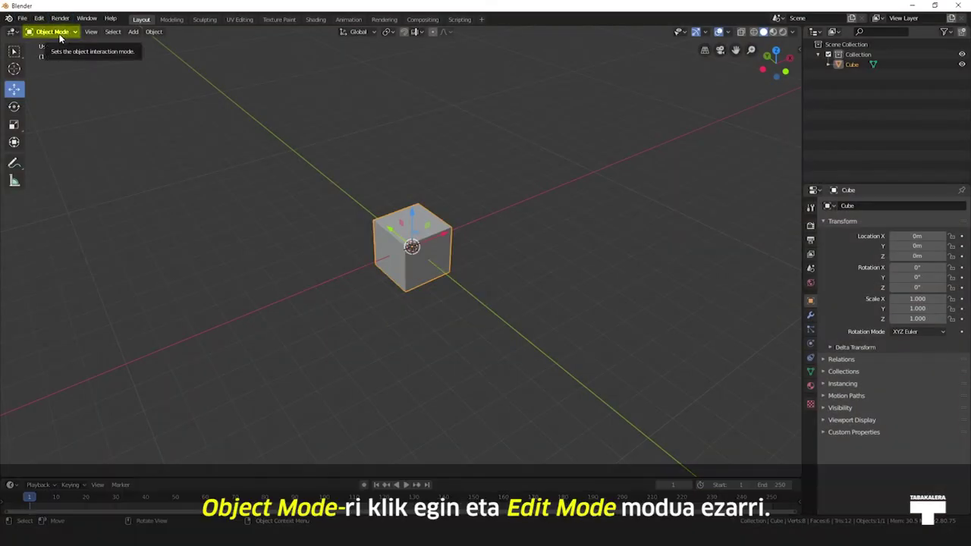
Switch the cube from Object Mode to Edit Mode using the mode dropdown.
click(60, 36)
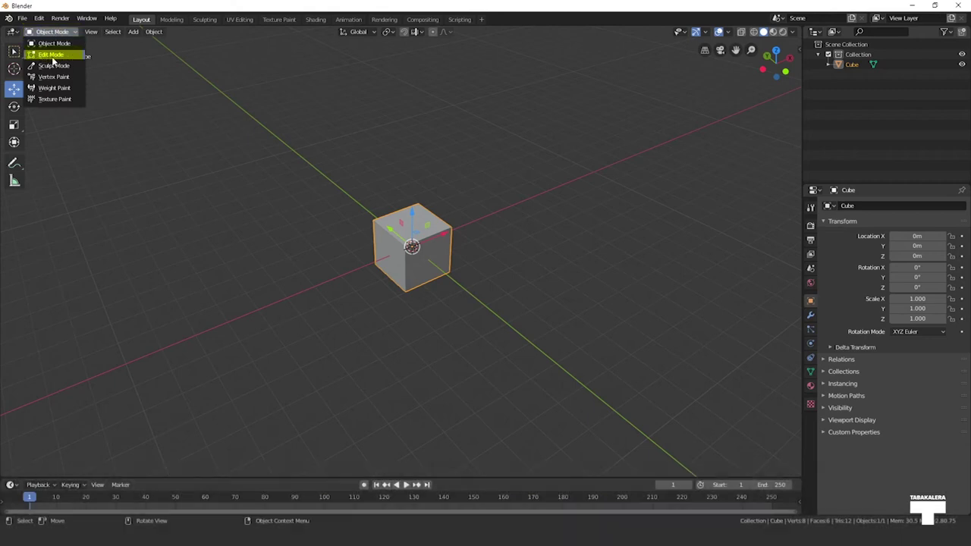
click(53, 59)
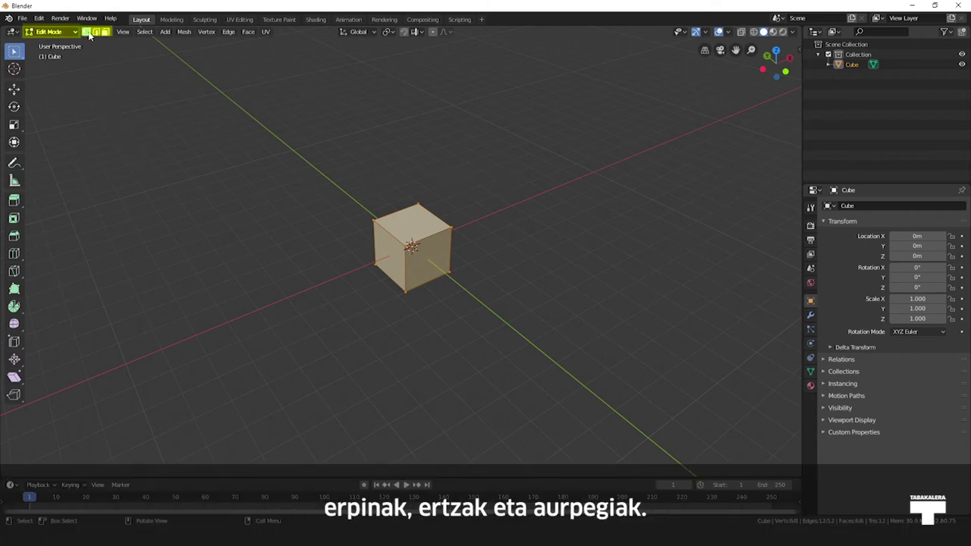
click(14, 89)
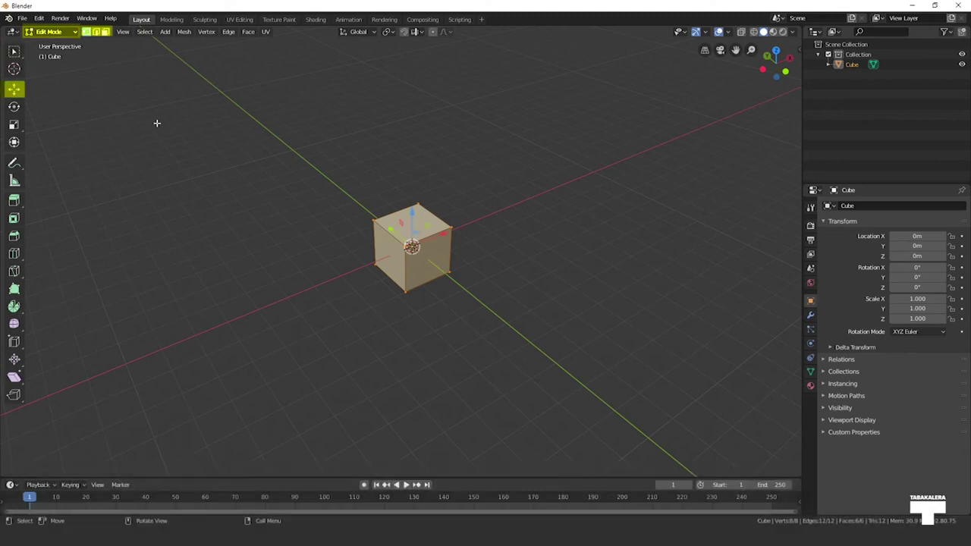
click(371, 214)
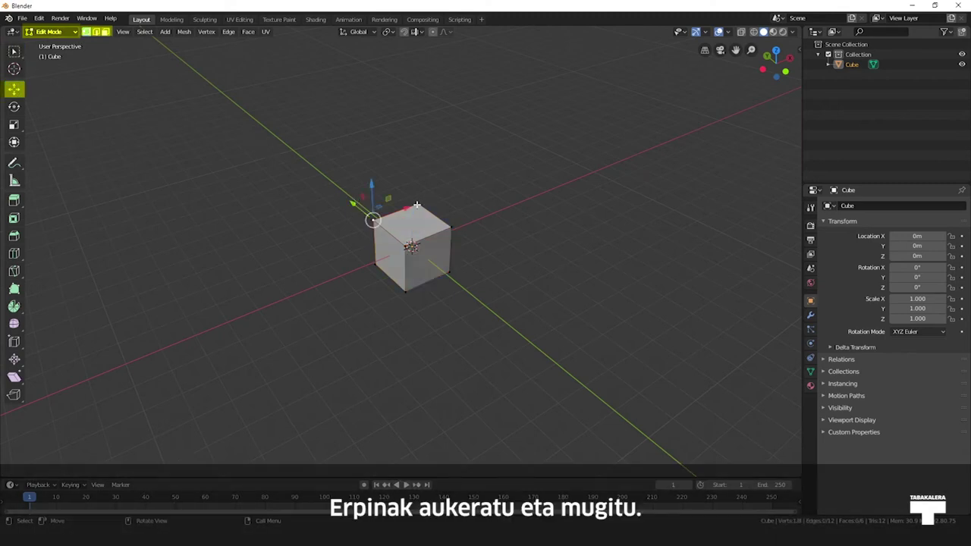
drag(440, 198, 473, 182)
mouse_move(472, 186)
middle_down()
mouse_move(463, 265)
mouse_move(446, 260)
middle_up()
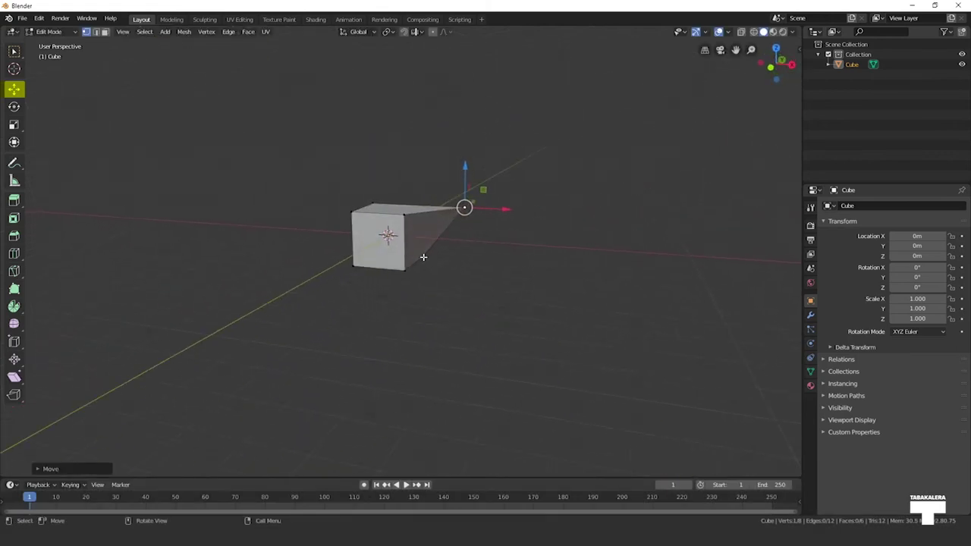
key(g)
key(z)
key(Escape)
middle_drag(422, 221, 390, 213)
key(ctrl+z)
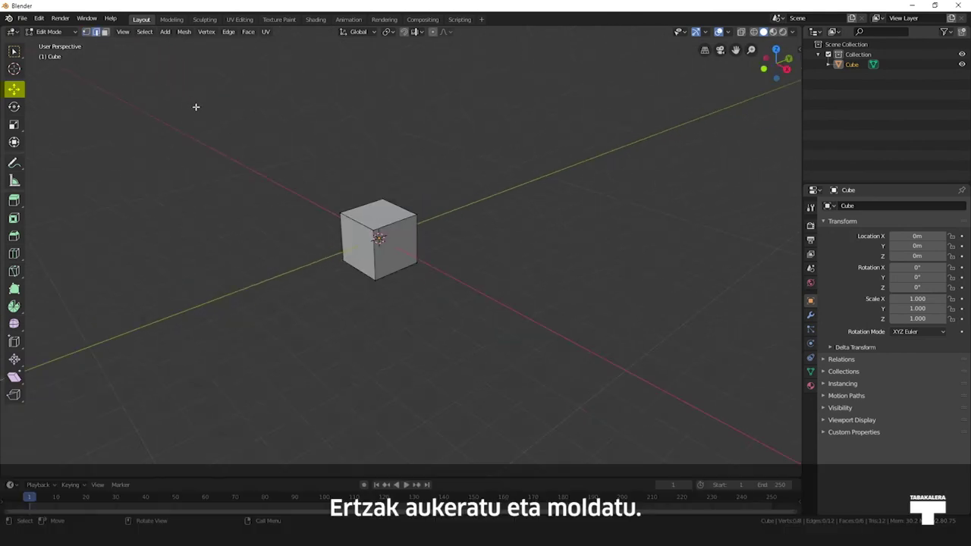
click(361, 205)
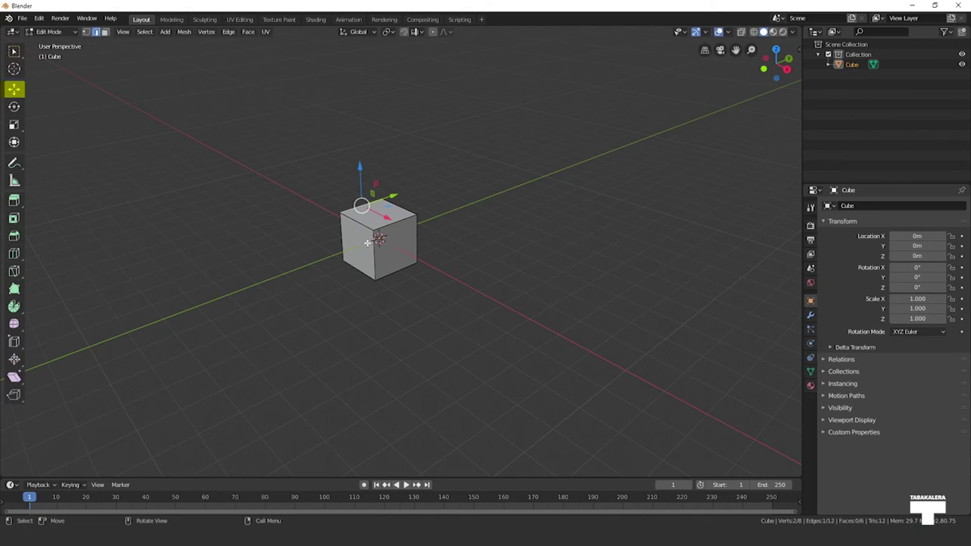
middle_drag(361, 206, 408, 218)
drag(408, 218, 298, 220)
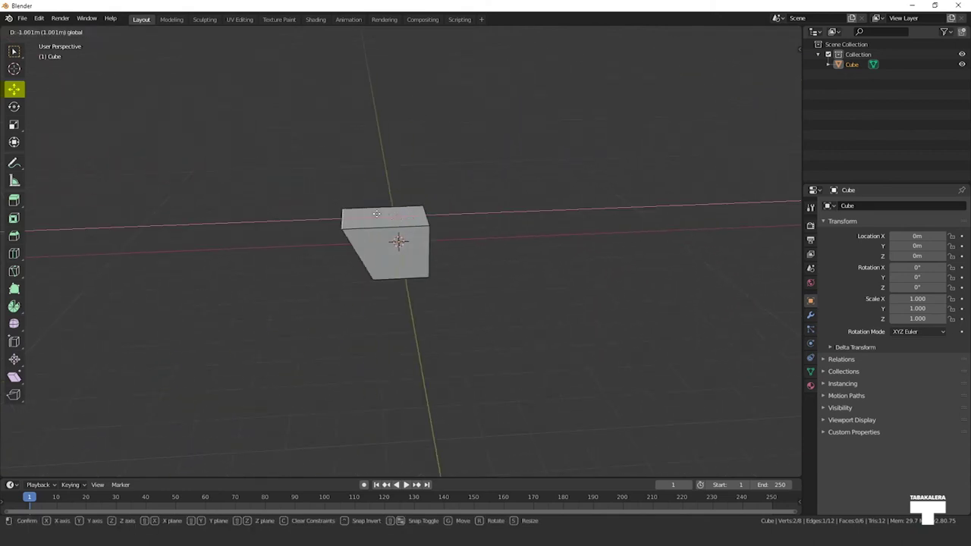
drag(256, 183, 260, 237)
mouse_move(470, 356)
middle_down()
mouse_move(435, 318)
mouse_move(335, 300)
mouse_move(314, 255)
mouse_move(230, 304)
middle_up()
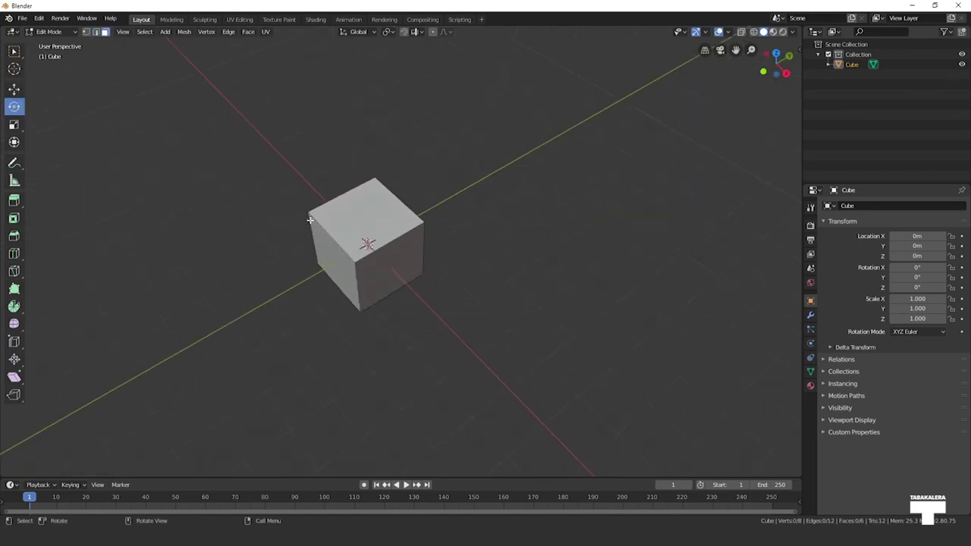
Scale a selected cube face larger, then squash it along Z into a pyramid shape.
click(14, 124)
click(402, 265)
middle_drag(397, 266, 380, 254)
drag(403, 243, 444, 235)
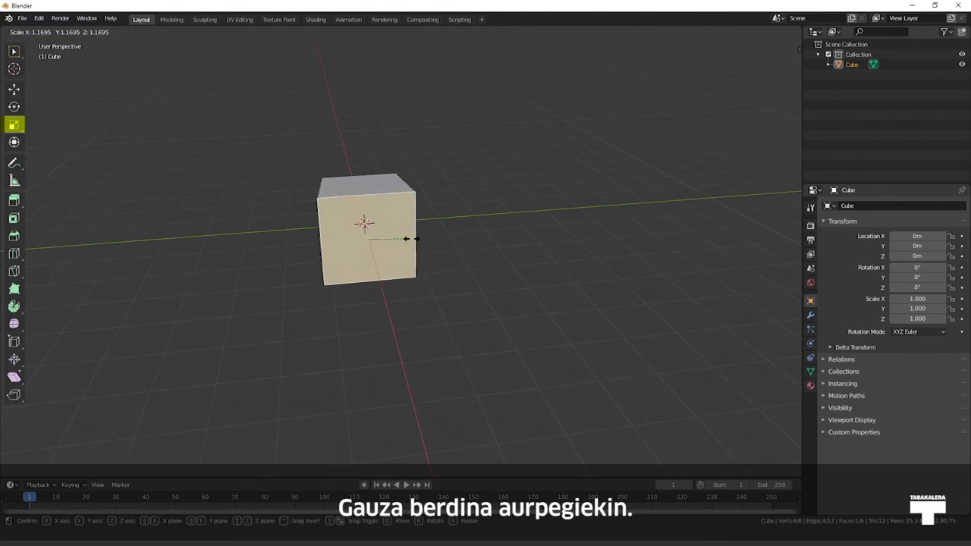
mouse_move(445, 234)
middle_down()
mouse_move(451, 265)
mouse_move(402, 241)
middle_up()
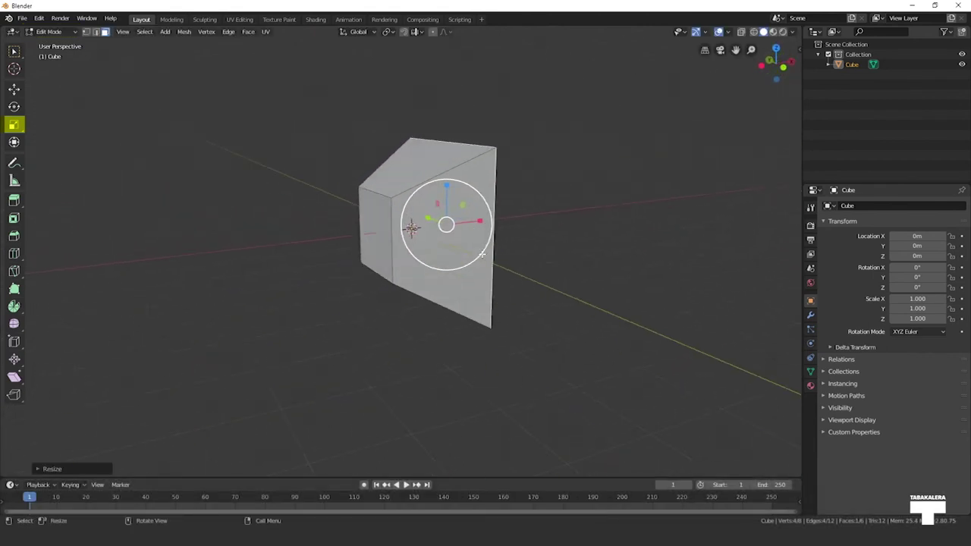
drag(374, 200, 365, 230)
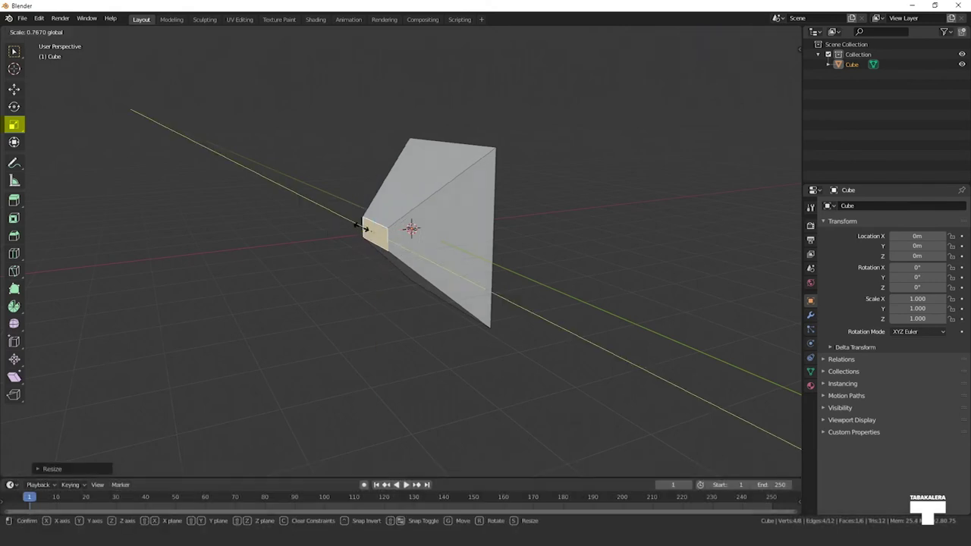
middle_drag(394, 281, 463, 273)
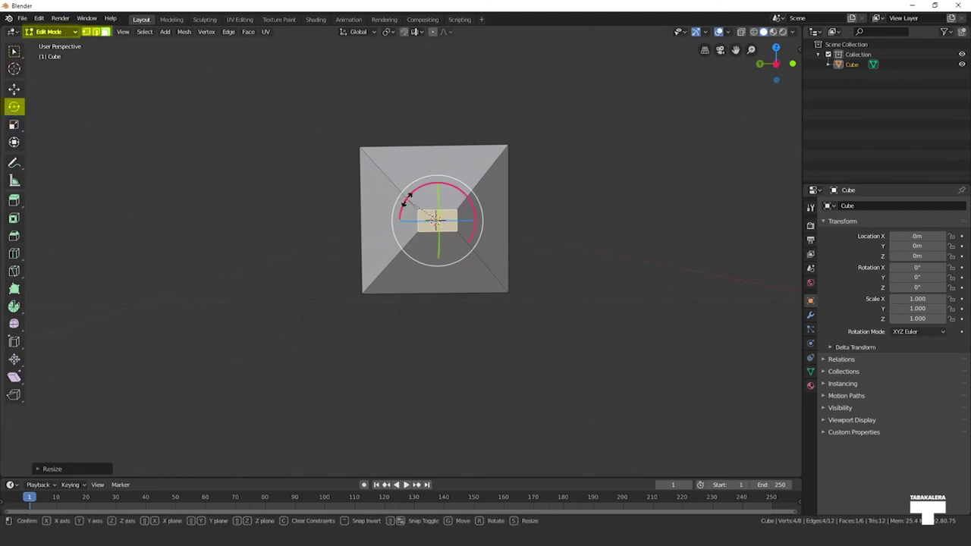
Rotate the small end face and the flat plane face to twist the mesh.
drag(797, 291, 596, 200)
mouse_move(597, 200)
middle_down()
mouse_move(448, 241)
mouse_move(375, 242)
middle_up()
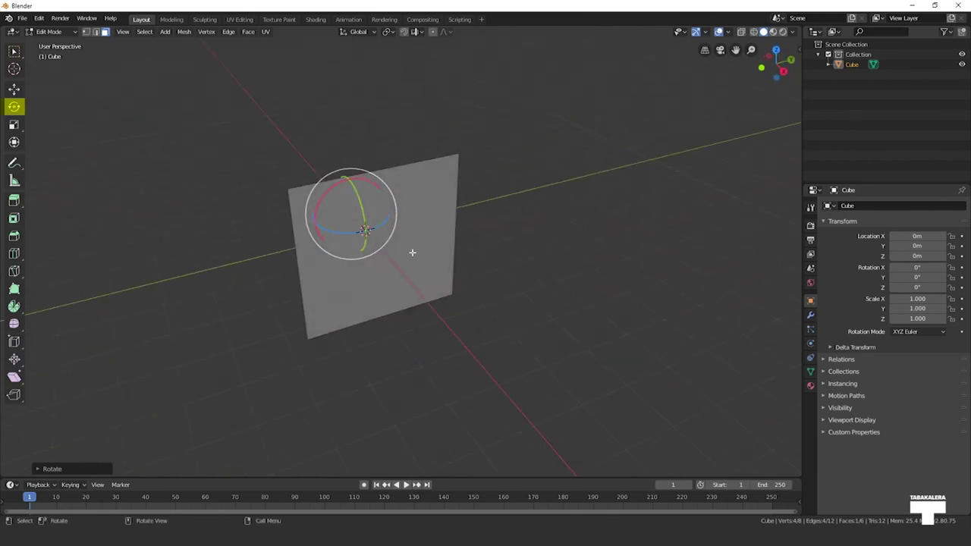
click(398, 217)
drag(383, 221, 395, 250)
mouse_move(394, 250)
middle_down()
mouse_move(436, 222)
mouse_move(615, 254)
middle_up()
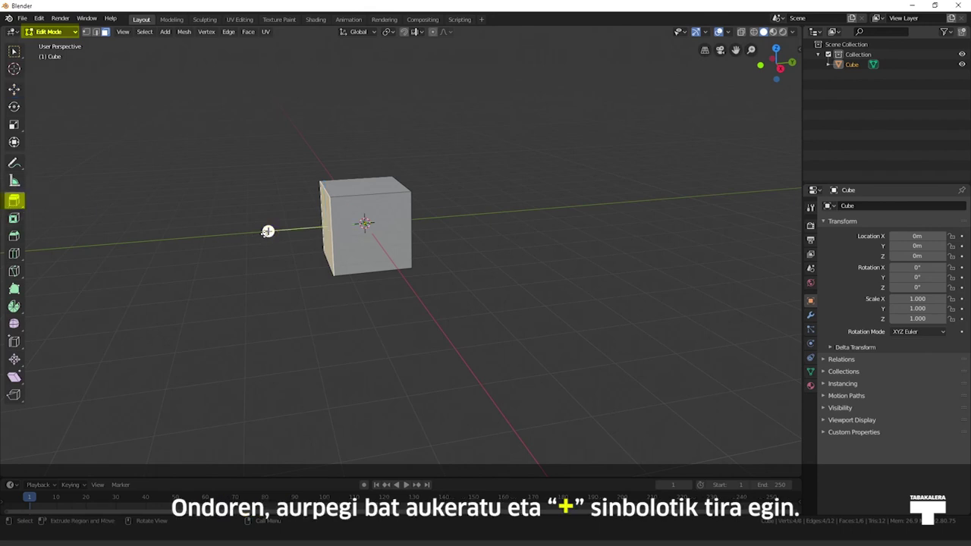
Extrude the left face outward, the top face upward, and a side face left.
drag(267, 231, 196, 237)
middle_drag(242, 240, 336, 255)
click(393, 190)
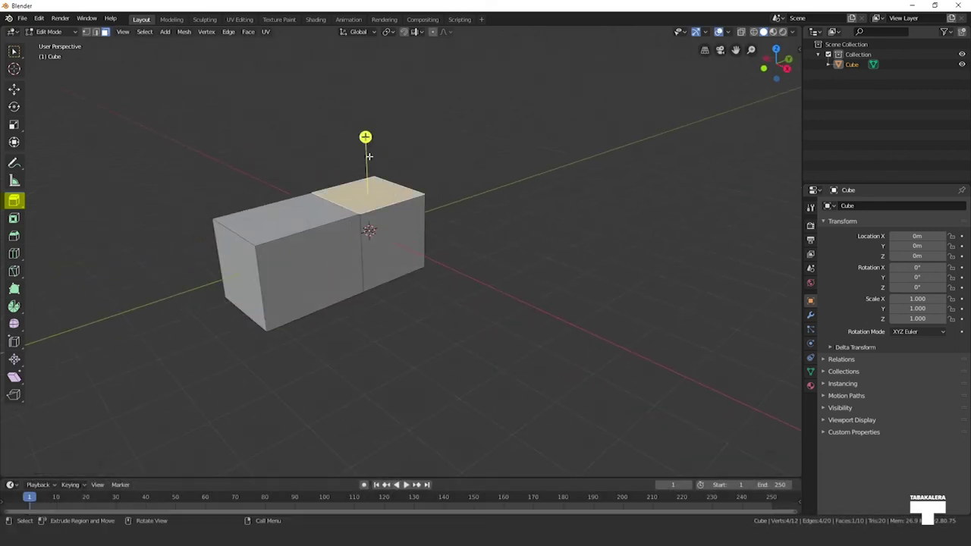
mouse_move(364, 136)
mouse_down()
mouse_move(364, 93)
mouse_move(382, 55)
mouse_up()
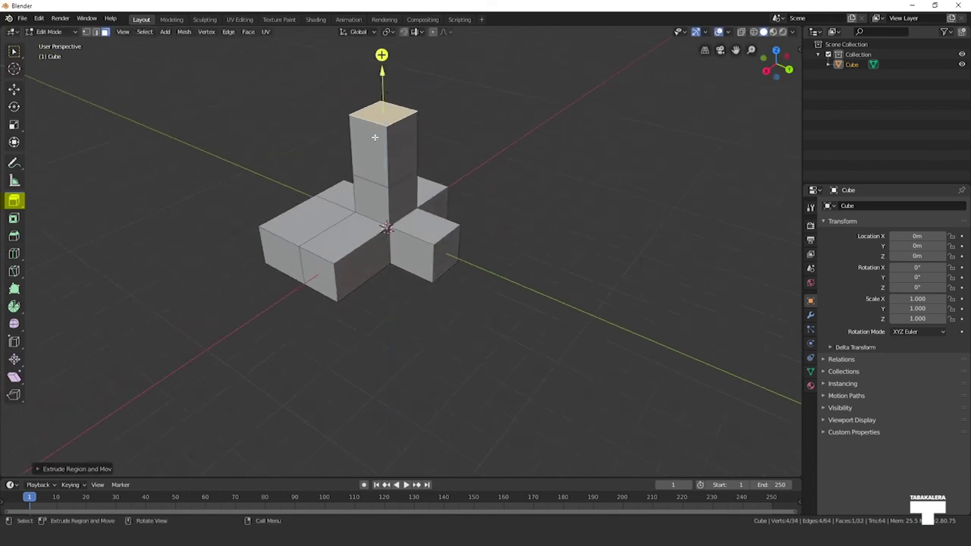
drag(328, 172, 280, 200)
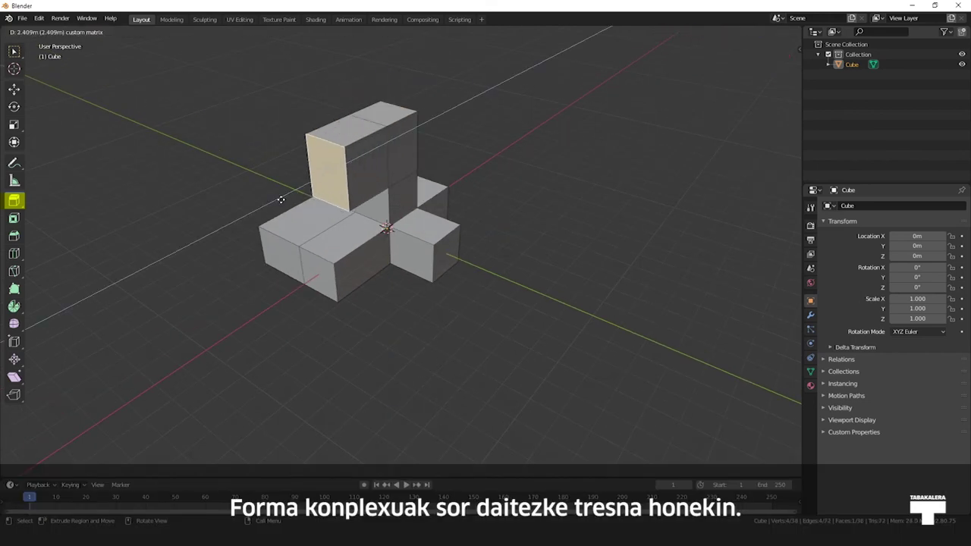
Extrude the front face right, then its top face upward into a tall column.
click(349, 182)
drag(403, 189, 467, 219)
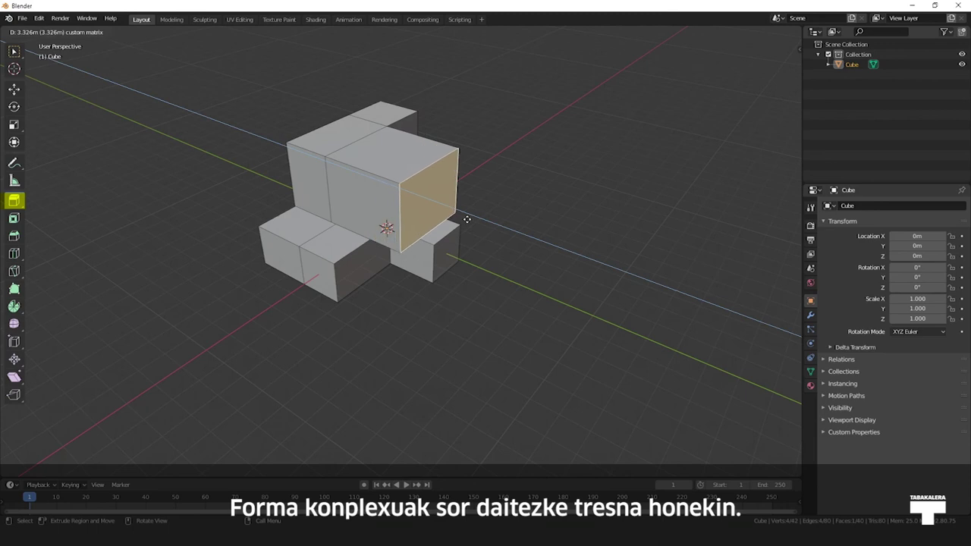
click(404, 166)
drag(392, 95, 390, 45)
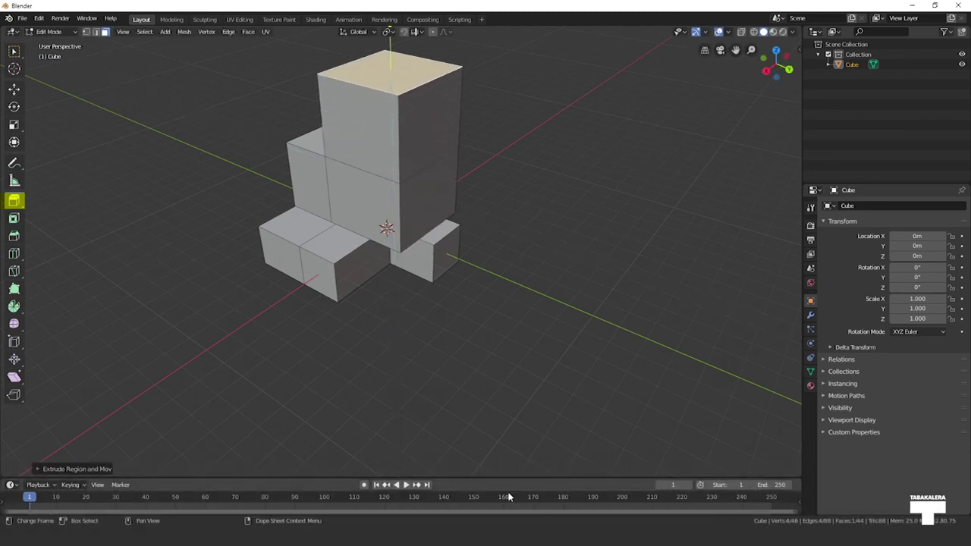
scroll(482, 358, down, 3)
mouse_move(375, 366)
middle_down()
mouse_move(462, 336)
mouse_move(796, 333)
middle_up()
middle_drag(15, 345, 23, 338)
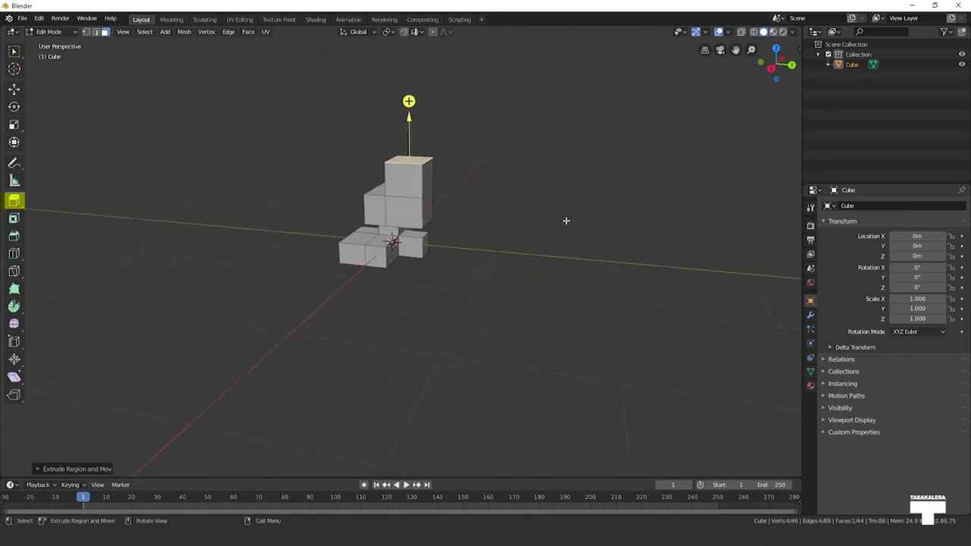